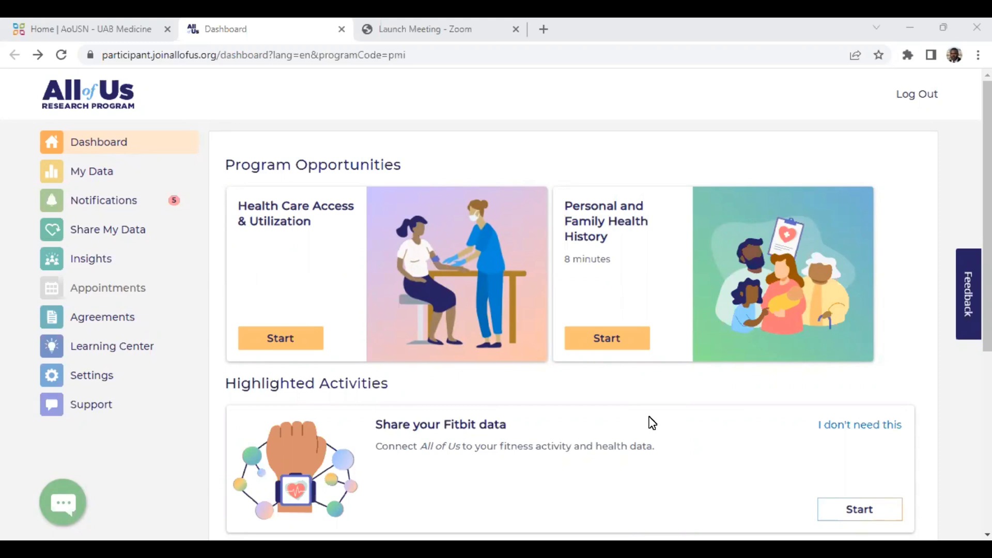
# Step: Start the Health Care Access & Utilization survey, continue past its introduction, and review the question about providers seen in the past 12 months
pyautogui.click(272, 339)
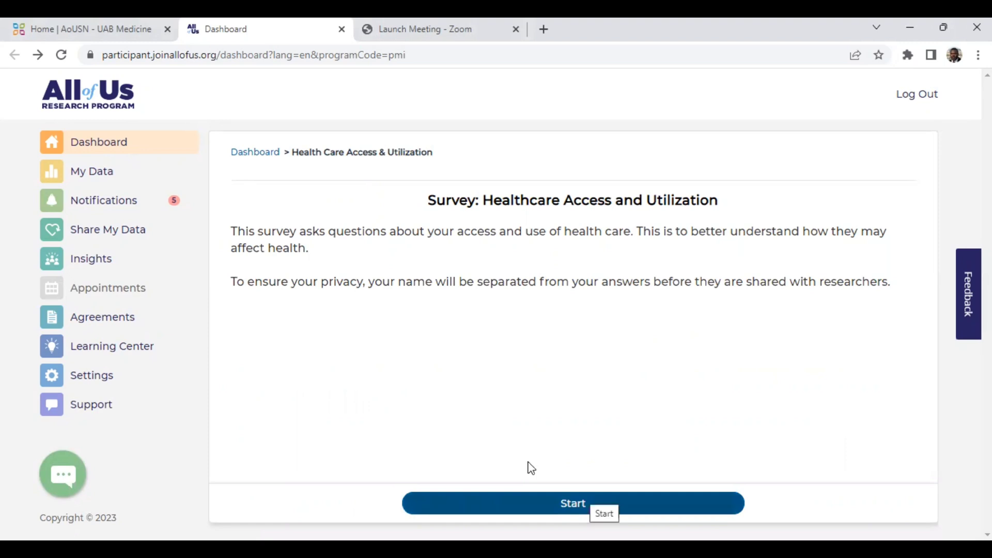
pyautogui.click(589, 502)
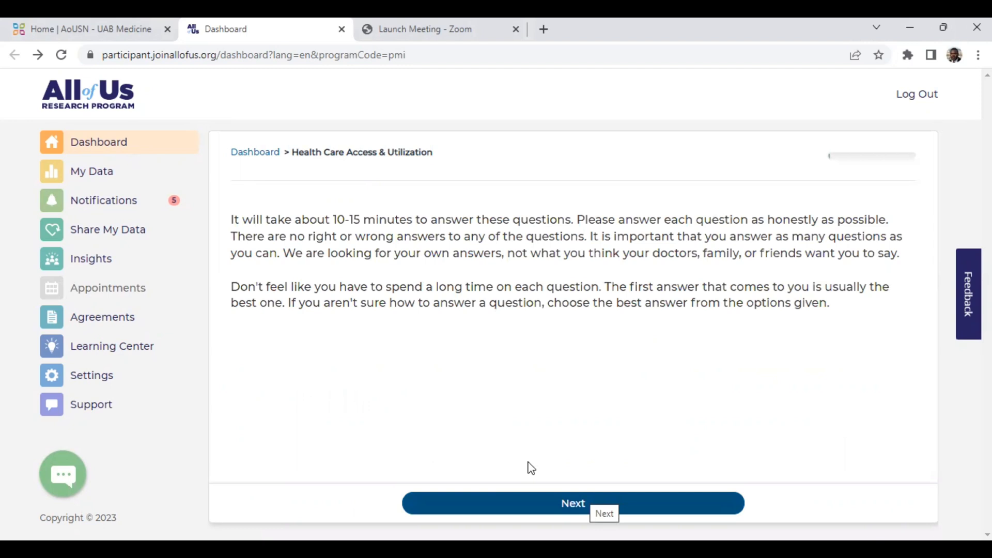
pyautogui.press('Return')
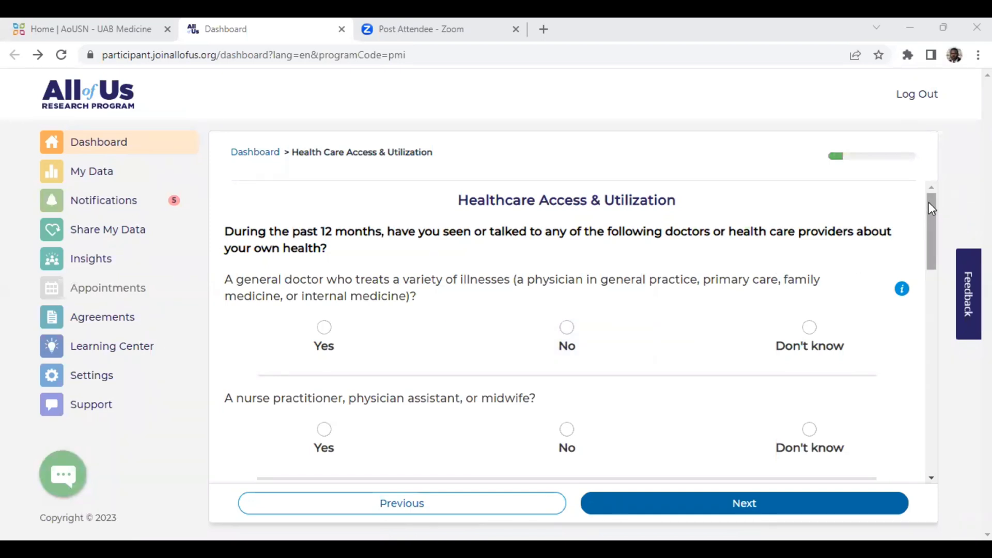
pyautogui.moveTo(928, 202)
pyautogui.mouseDown()
pyautogui.moveTo(902, 478)
pyautogui.moveTo(956, 166)
pyautogui.moveTo(925, 287)
pyautogui.mouseUp()
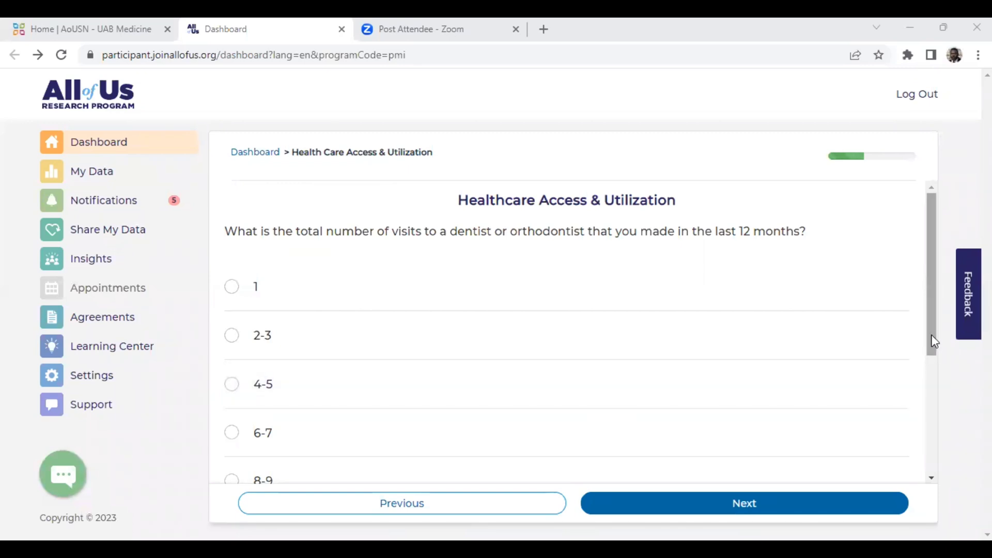
# Step: Answer 8-9 for the total number of dentist or orthodontist visits in the last 12 months
pyautogui.moveTo(934, 341); pyautogui.dragTo(932, 272)
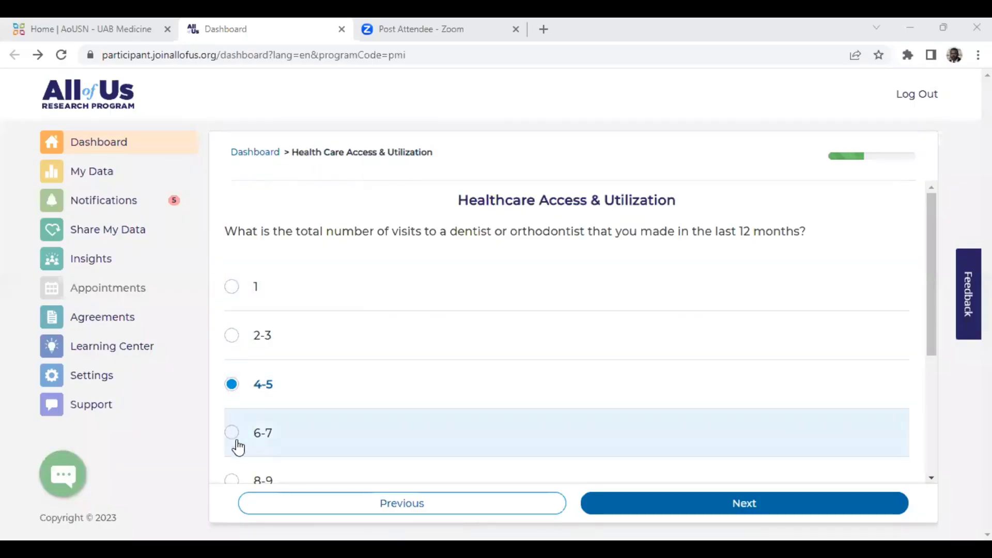
pyautogui.click(238, 447)
pyautogui.click(233, 477)
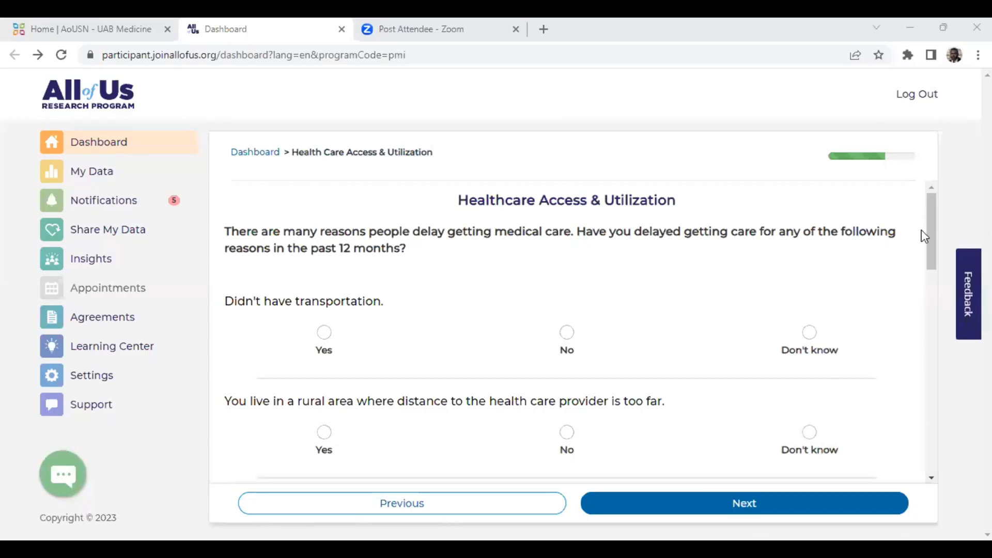
# Step: Review the survey questions on reasons for delaying medical care and on care that was needed but unaffordable
pyautogui.moveTo(934, 229); pyautogui.dragTo(898, 427)
pyautogui.scroll(-1, 896, 429)
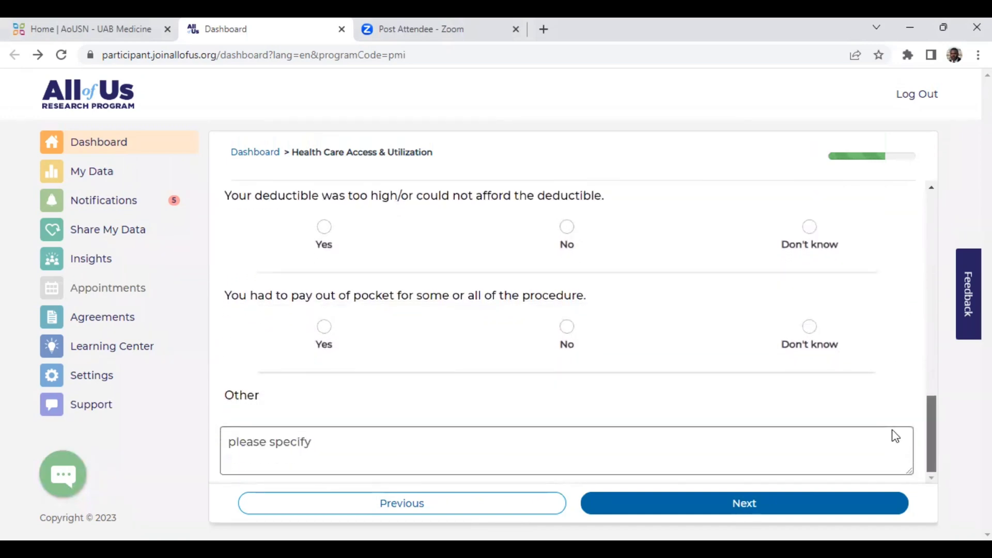
pyautogui.scroll(5, 889, 346)
pyautogui.scroll(8, 889, 346)
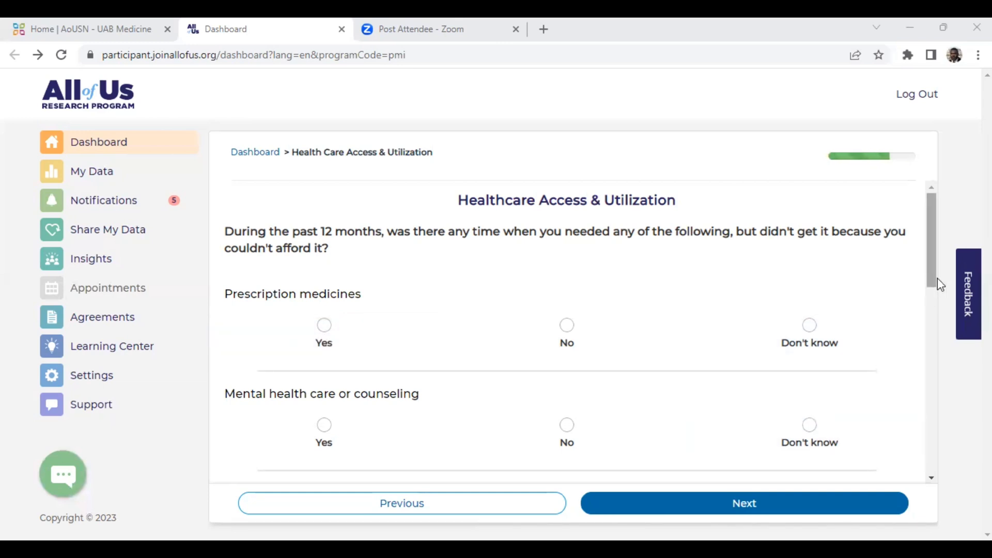
pyautogui.scroll(-10, 932, 270)
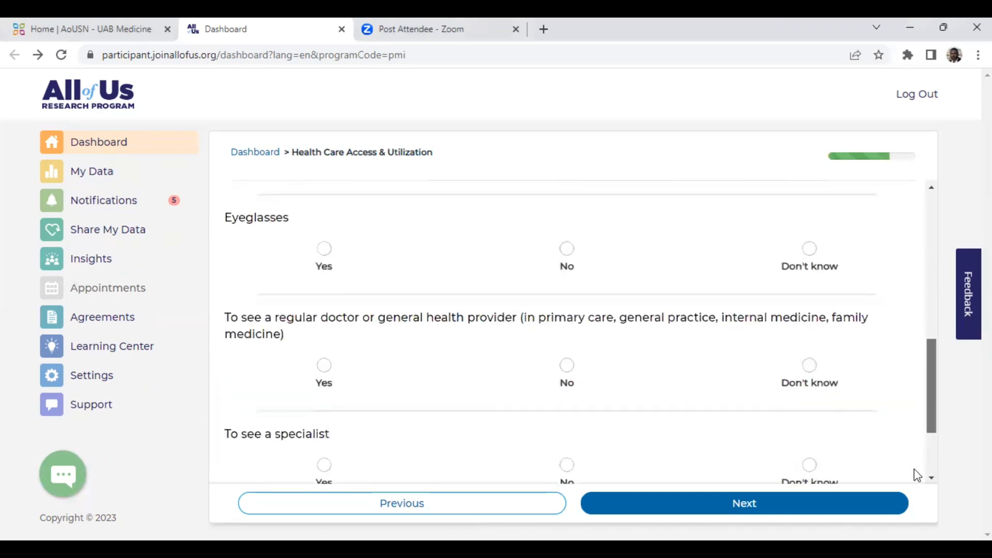
pyautogui.scroll(3, 925, 333)
pyautogui.scroll(7, 926, 333)
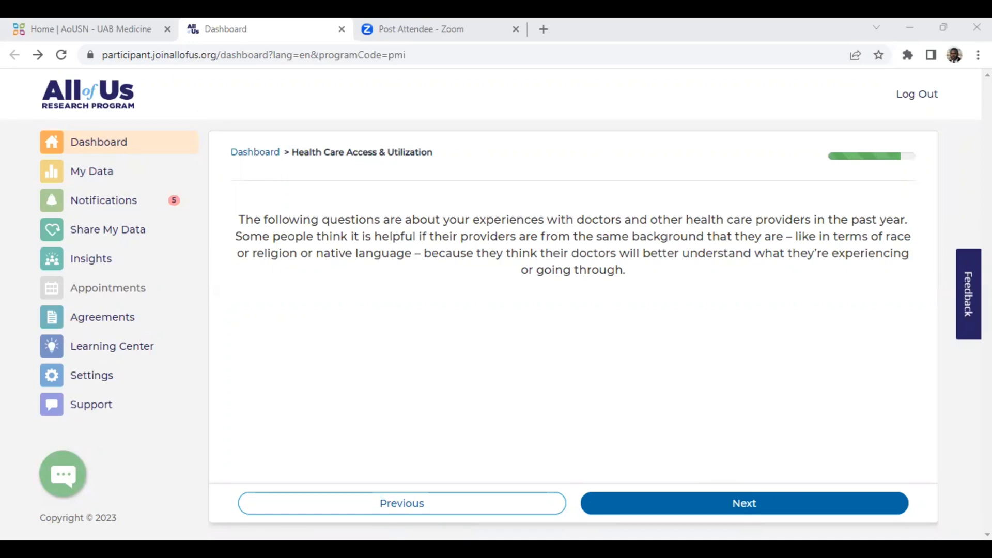
# Step: Continue past the provider background introduction and review the answer options on how important similar health care providers are
pyautogui.click(744, 503)
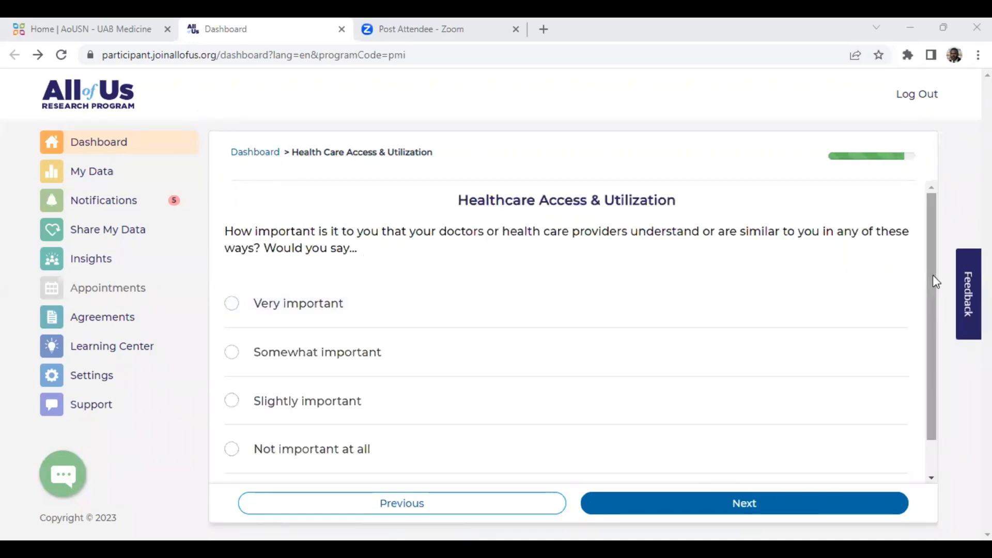
pyautogui.moveTo(932, 275)
pyautogui.mouseDown()
pyautogui.moveTo(927, 295)
pyautogui.moveTo(927, 271)
pyautogui.mouseUp()
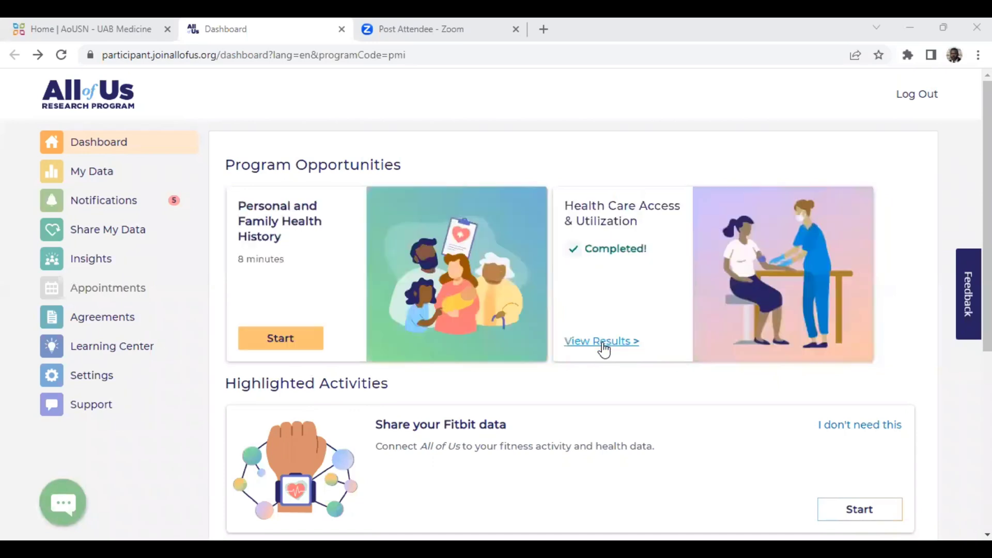
# Step: Start the Personal and Family Health History survey, continue past its introduction, and review the Cancer Conditions list
pyautogui.click(288, 346)
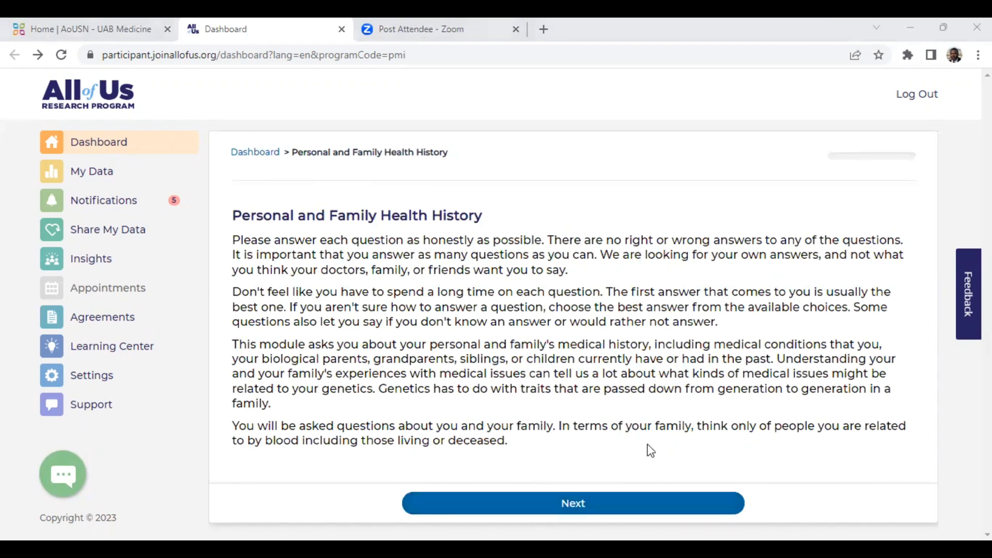
pyautogui.click(667, 476)
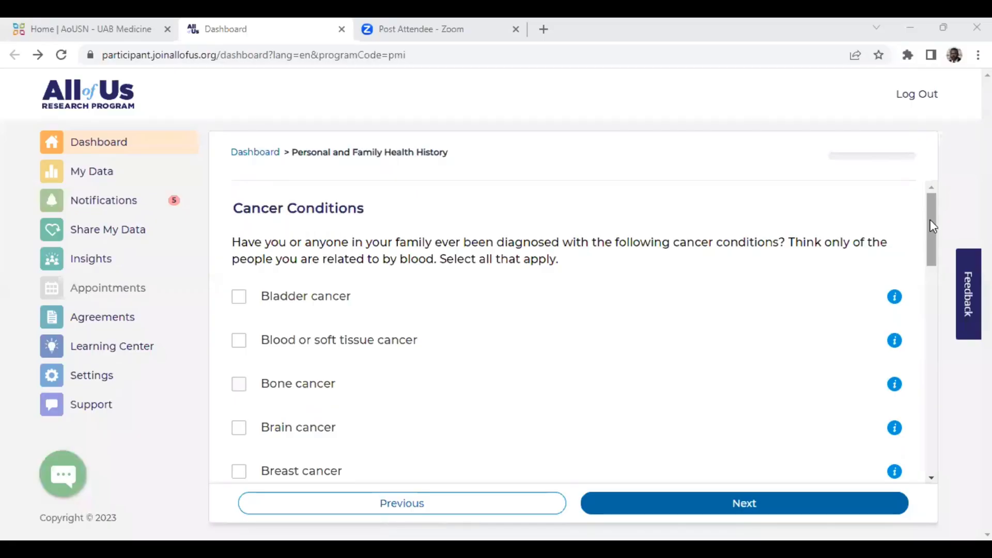
pyautogui.moveTo(929, 221); pyautogui.dragTo(886, 219)
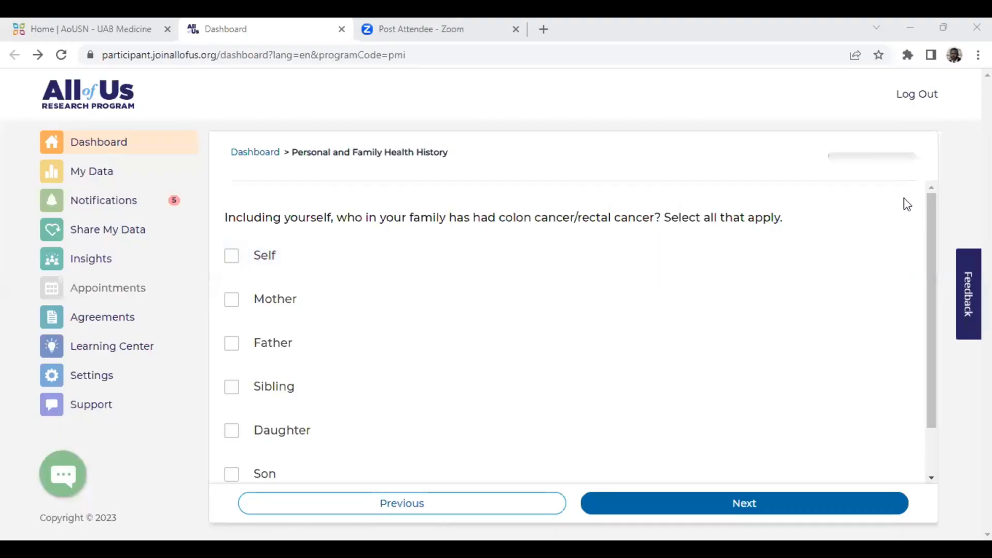
# Step: Review the colon cancer/rectal cancer family question and the Heart and Blood Conditions and Digestive Conditions lists
pyautogui.moveTo(928, 200); pyautogui.dragTo(925, 252)
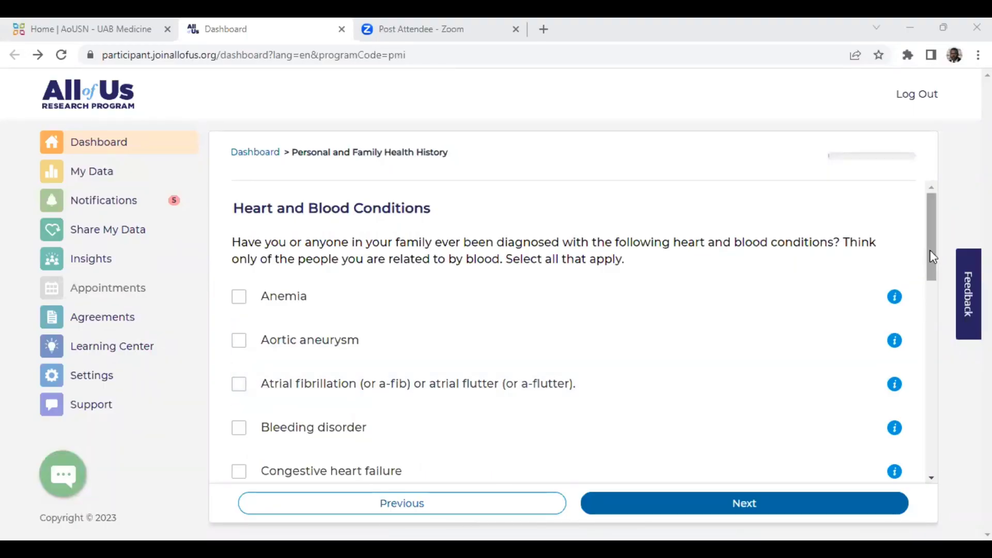
pyautogui.moveTo(930, 250); pyautogui.dragTo(815, 434)
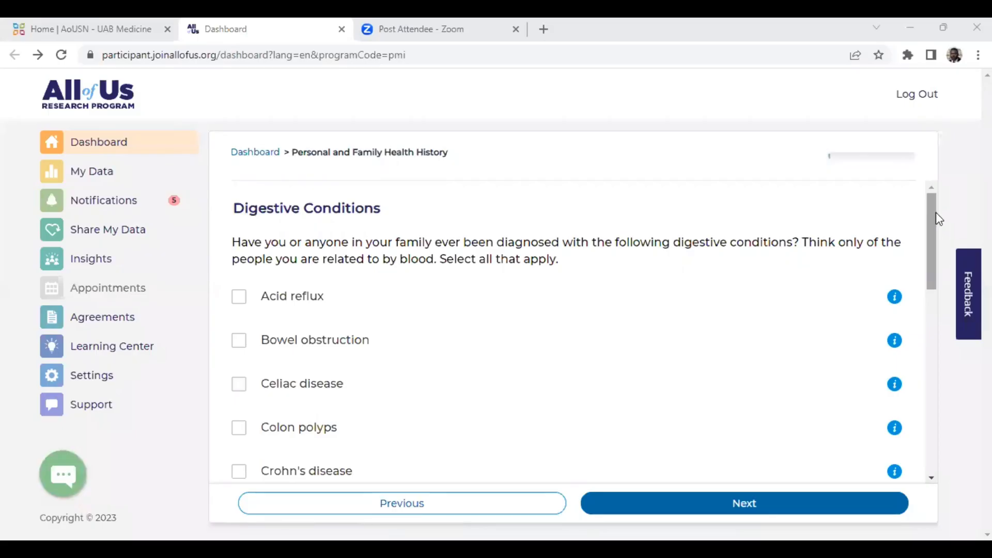
pyautogui.moveTo(939, 219); pyautogui.dragTo(920, 463)
pyautogui.moveTo(937, 352); pyautogui.dragTo(957, 198)
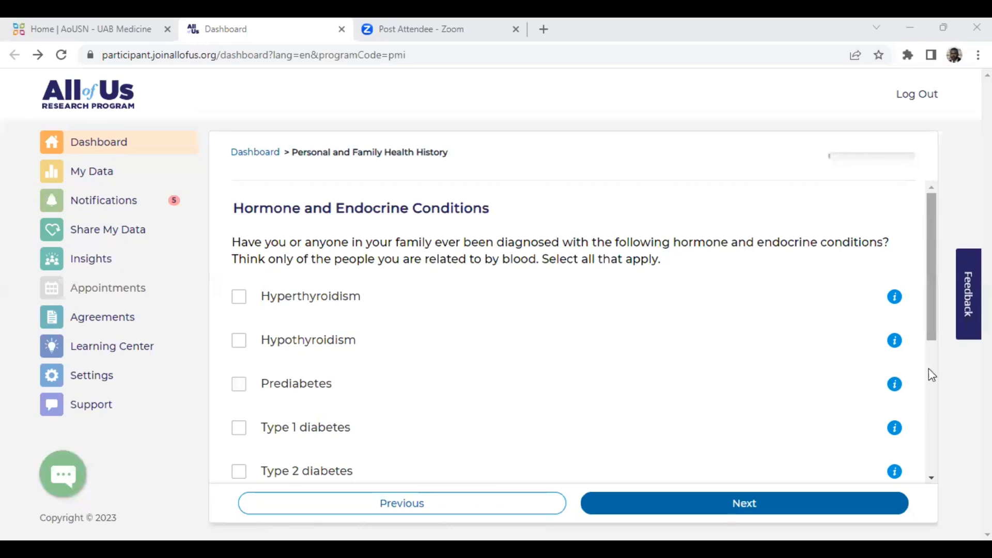
# Step: Review the Hormone and Endocrine Conditions options and continue to the next survey page
pyautogui.scroll(-5, 943, 336)
pyautogui.scroll(5, 953, 222)
pyautogui.scroll(-5, 953, 280)
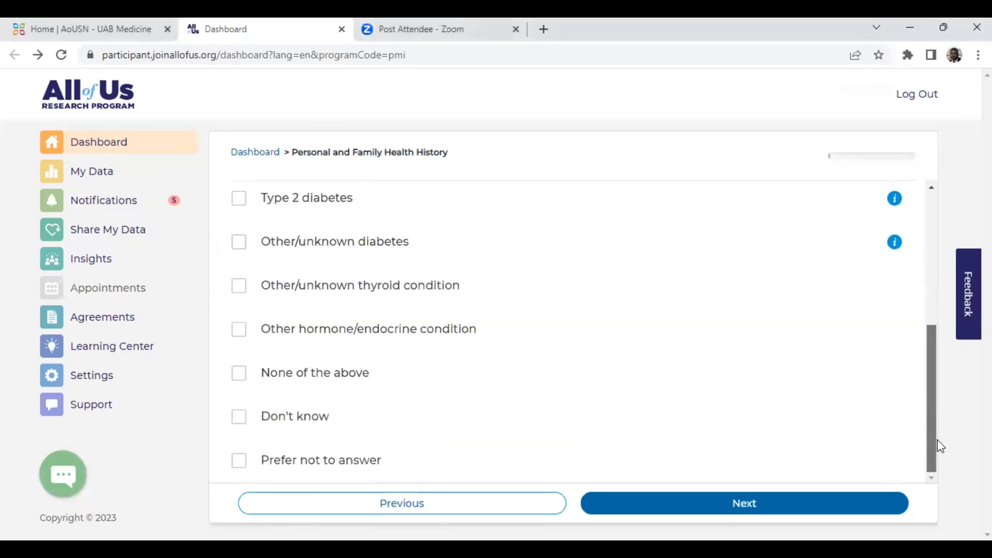
pyautogui.click(754, 478)
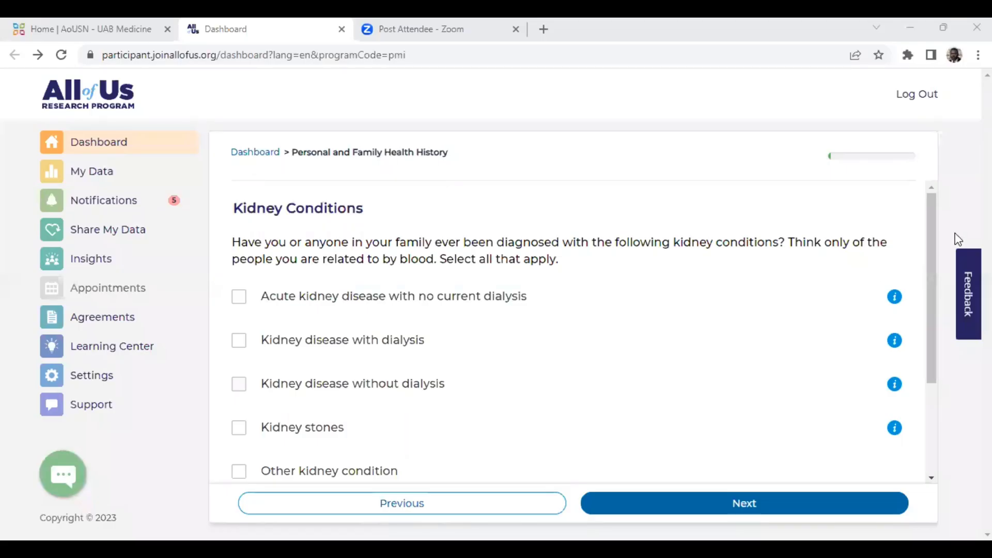
# Step: Review the condition lists from Kidney Conditions through lung, brain, mental health, bone, and hearing and eye conditions to Infectious Diseases
pyautogui.moveTo(934, 238)
pyautogui.mouseDown()
pyautogui.moveTo(927, 410)
pyautogui.moveTo(944, 233)
pyautogui.mouseUp()
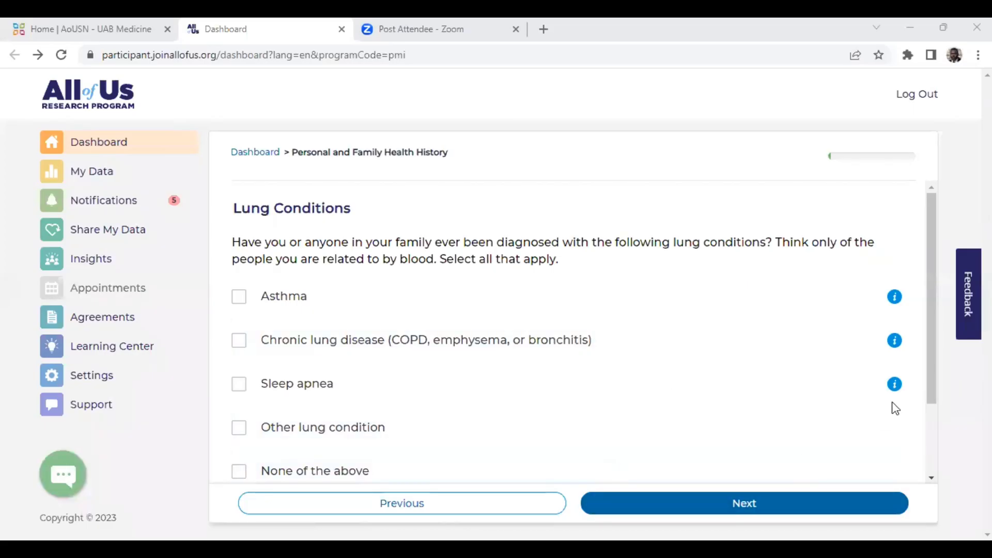
pyautogui.moveTo(931, 367); pyautogui.dragTo(937, 450)
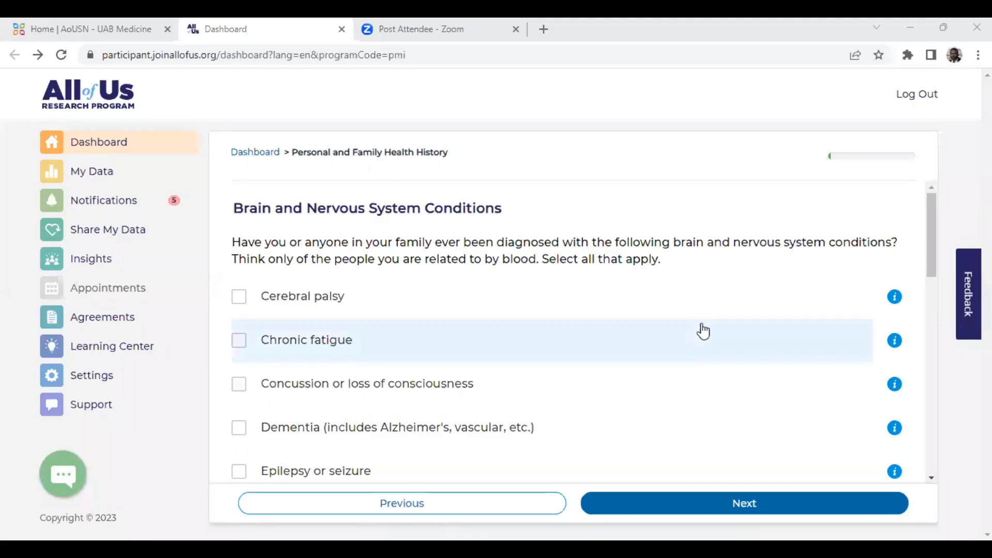
pyautogui.moveTo(931, 221); pyautogui.dragTo(922, 425)
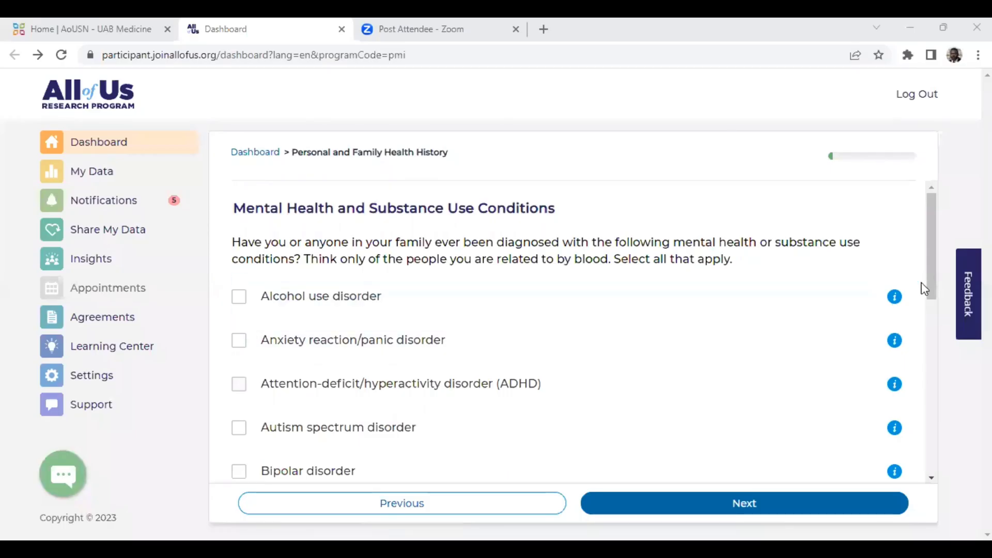
pyautogui.moveTo(936, 272); pyautogui.dragTo(919, 472)
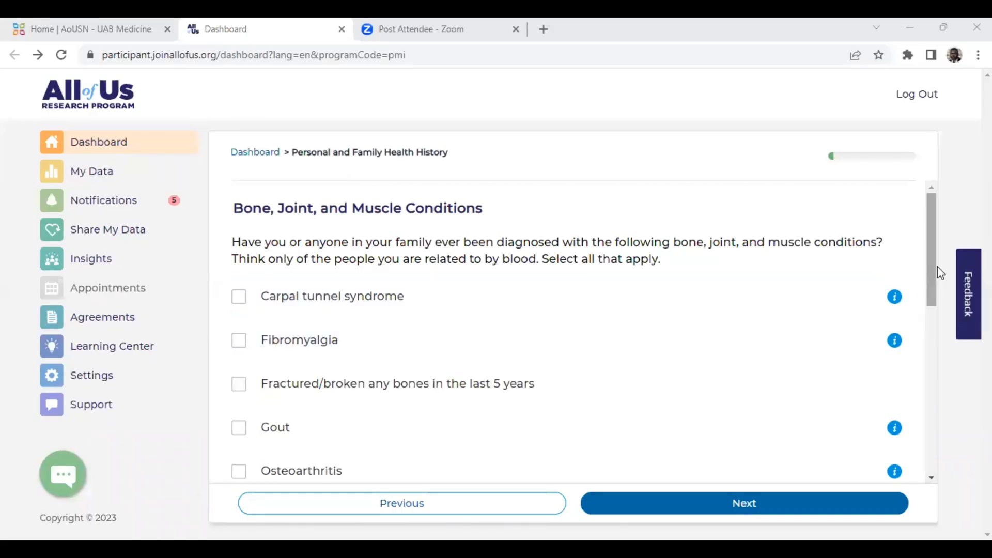
pyautogui.moveTo(934, 272); pyautogui.dragTo(914, 458)
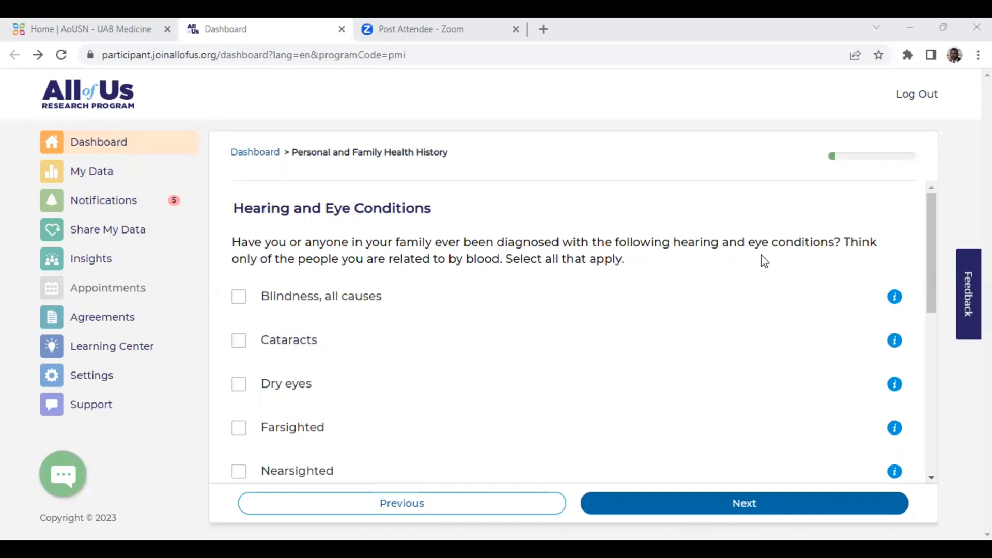
pyautogui.moveTo(930, 246); pyautogui.dragTo(930, 476)
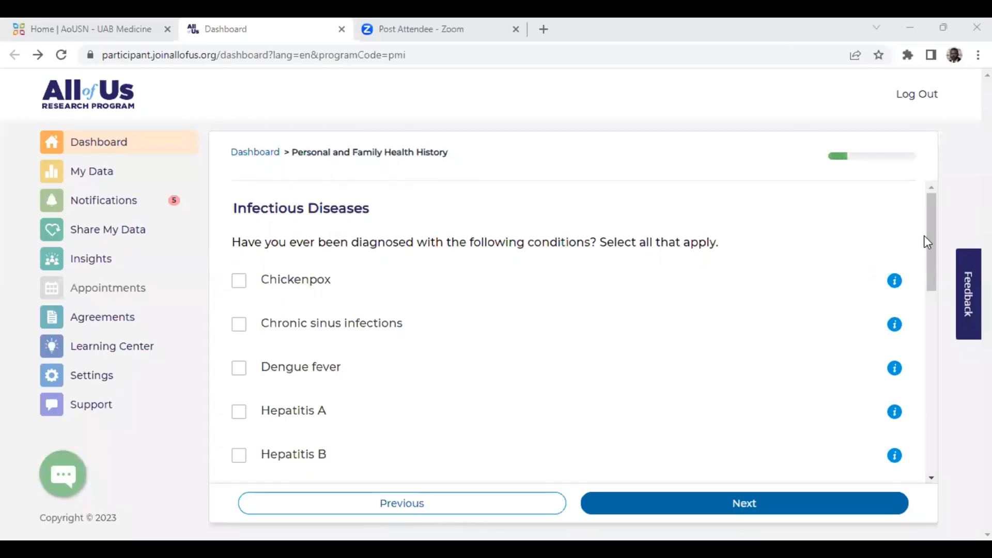
pyautogui.moveTo(927, 241); pyautogui.dragTo(948, 243)
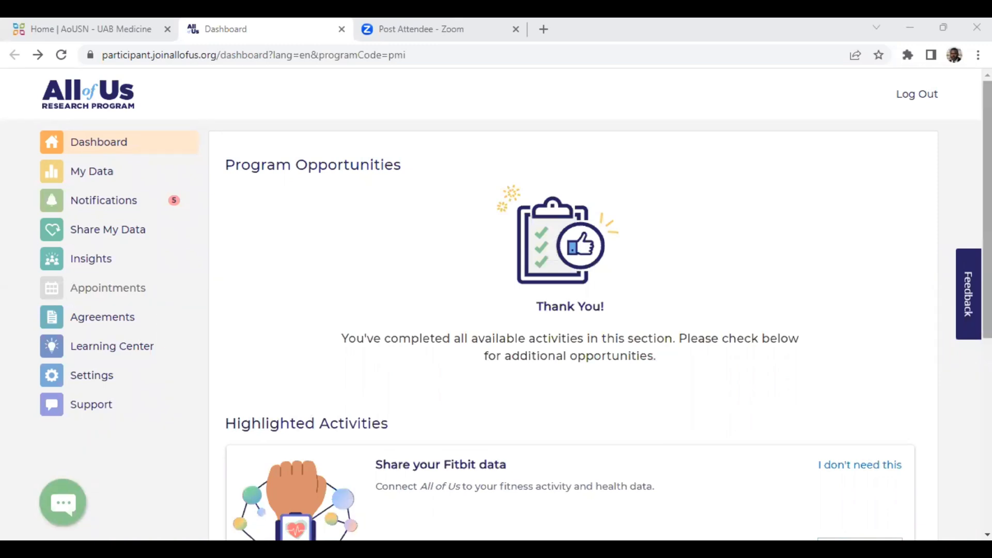
# Step: Review the Highlighted Activities on the dashboard, from sharing Fitbit data to COPE Survey Insights
pyautogui.scroll(-4, 515, 304)
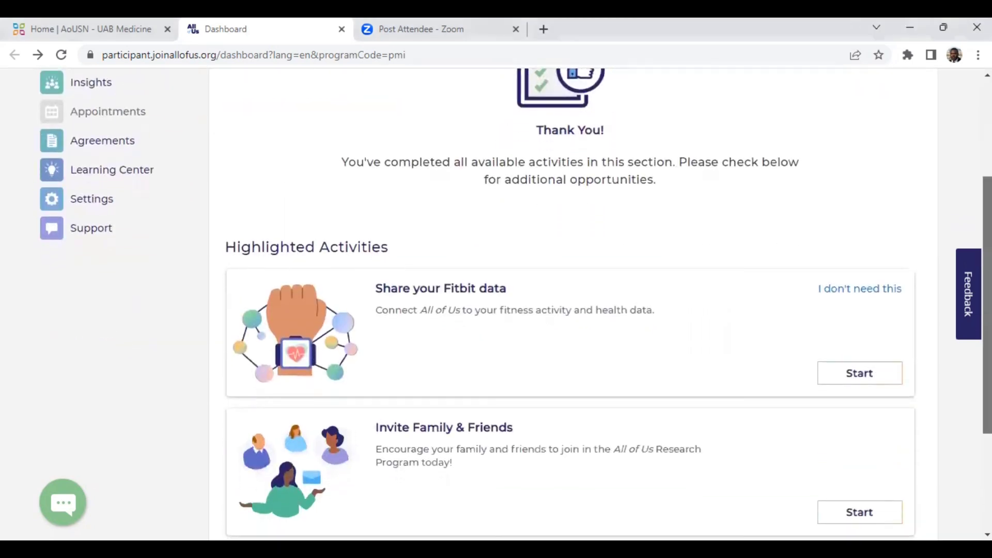
pyautogui.scroll(-2, 568, 305)
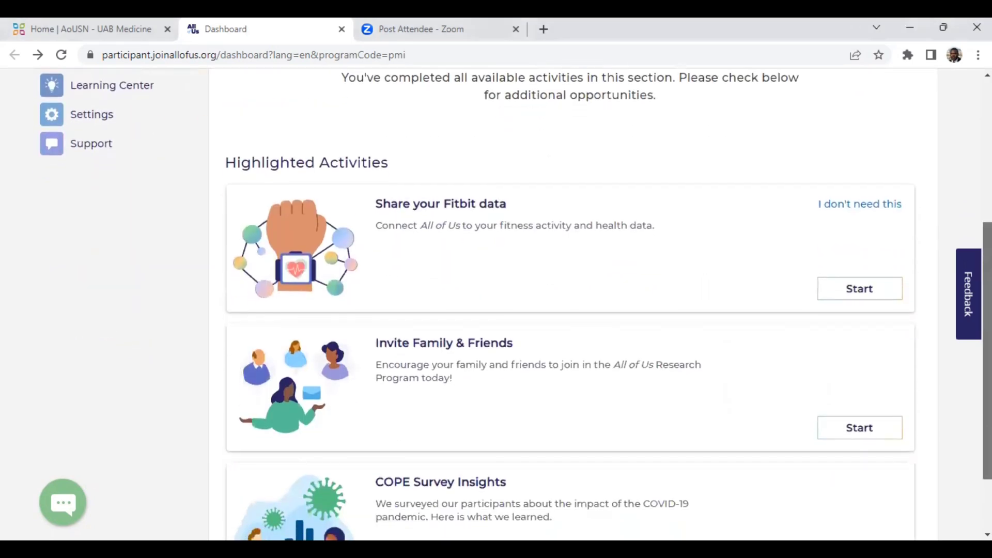
pyautogui.scroll(-2, 515, 305)
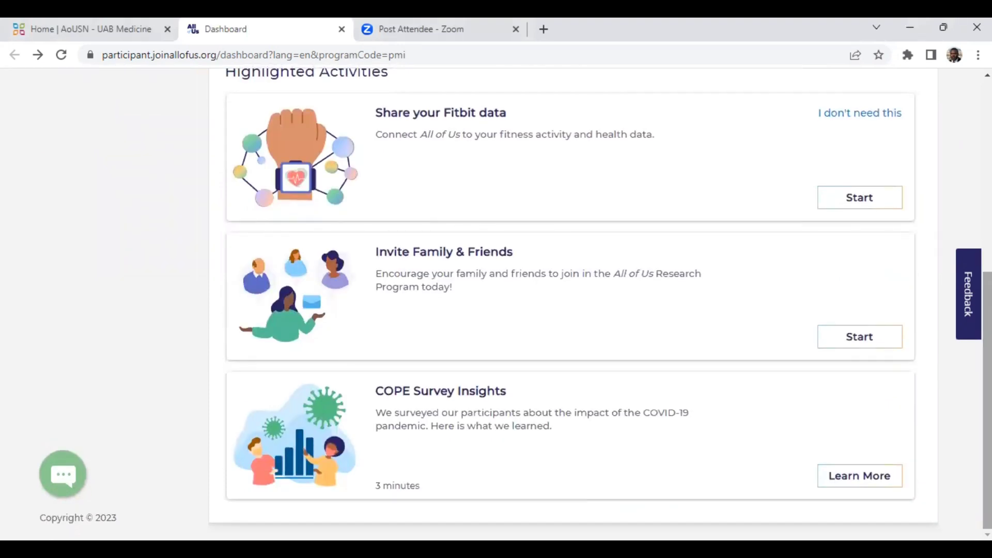
pyautogui.scroll(6, 495, 305)
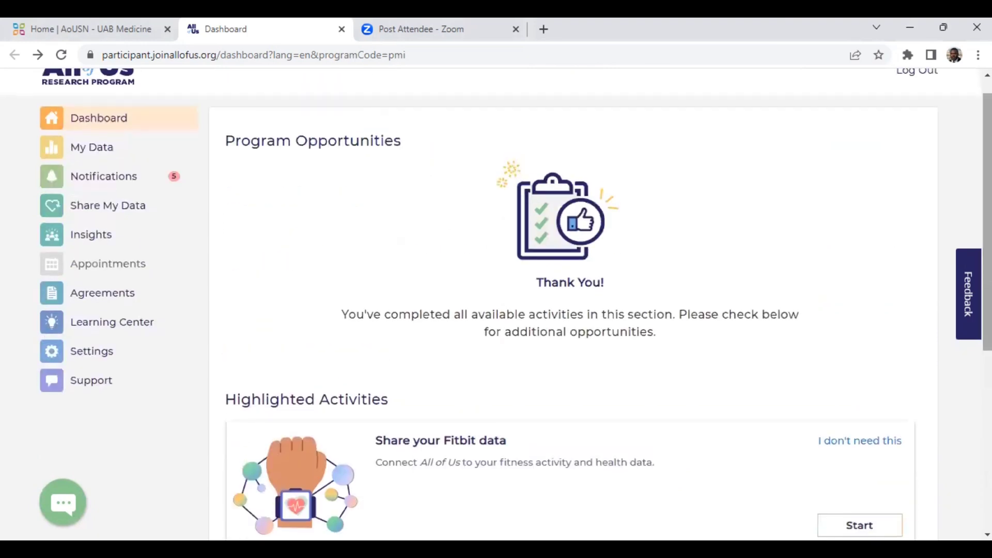